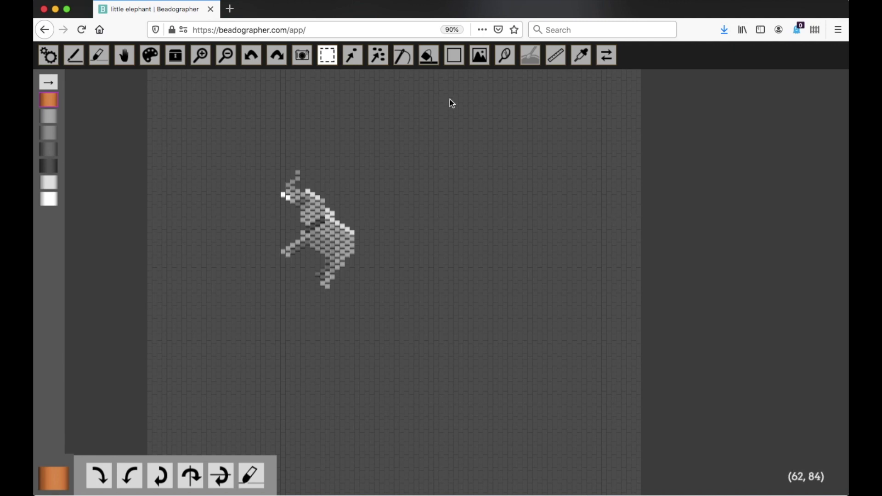
Draw a tall orange bead rectangle right of the elephant and move the elephant onto its top.
{"action": "left_click", "coordinate": [453, 57]}
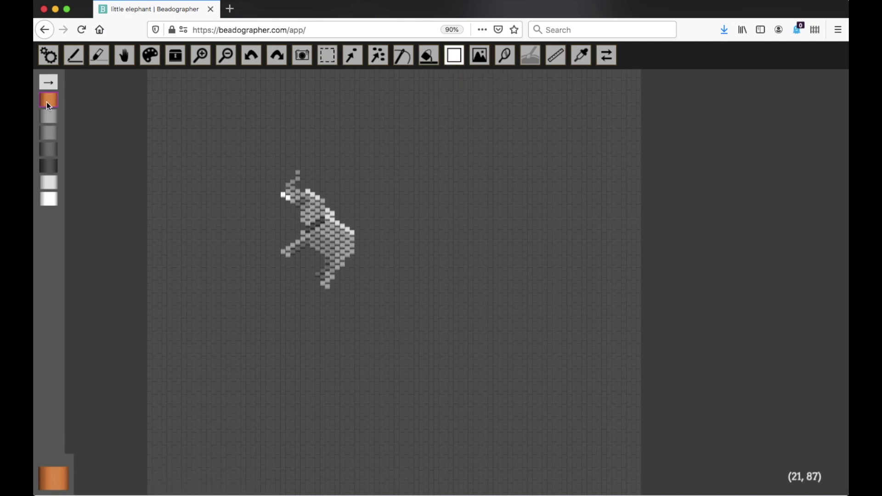
{"action": "left_click_drag", "start_coordinate": [444, 81], "coordinate": [582, 486]}
{"action": "key", "text": "s"}
{"action": "left_click_drag", "start_coordinate": [266, 161], "coordinate": [375, 297]}
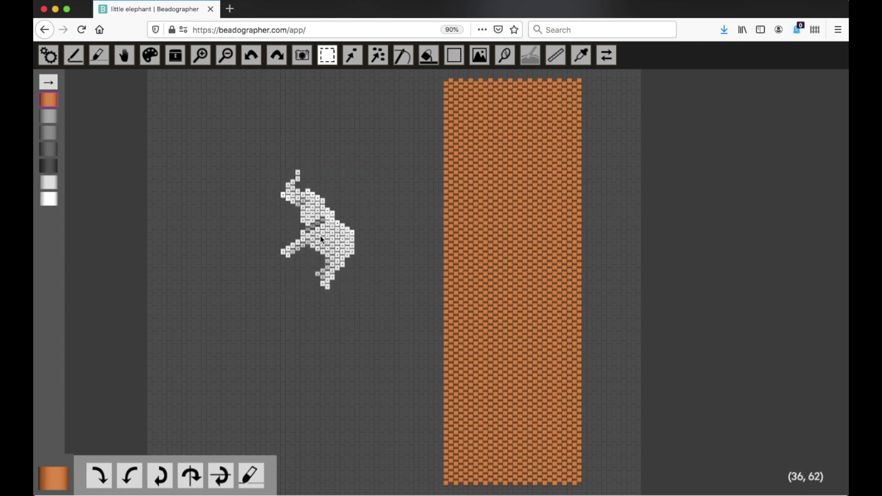
{"action": "left_click_drag", "start_coordinate": [320, 237], "coordinate": [522, 317]}
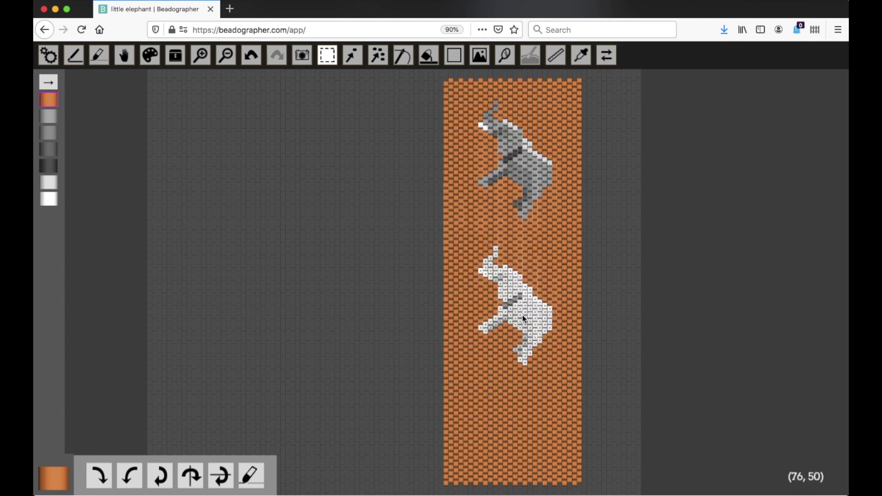
Mirror the lower elephant copy, try filling the gaps with orange, then undo the last change.
{"action": "left_click", "coordinate": [218, 478]}
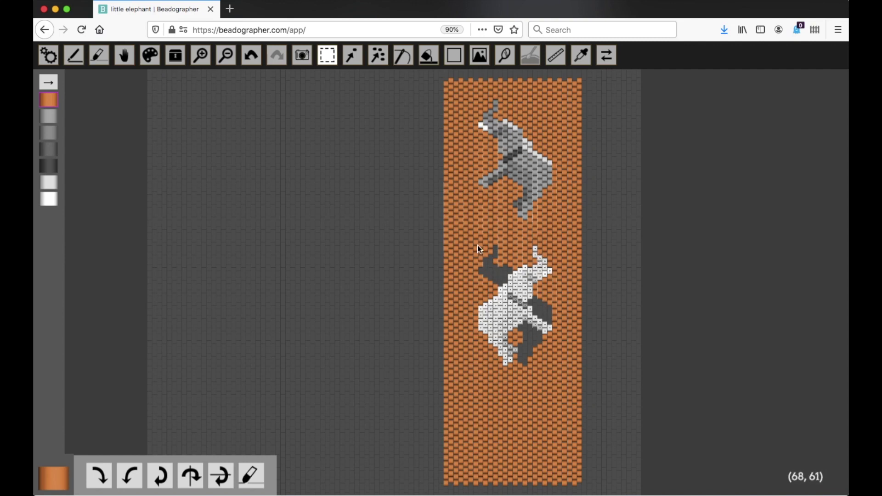
{"action": "left_click", "coordinate": [428, 57]}
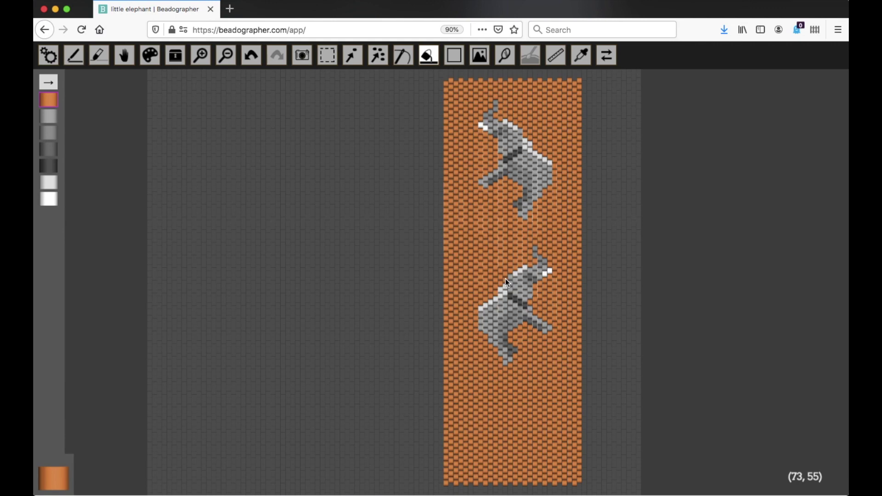
{"action": "left_click", "coordinate": [254, 55]}
Undo repeatedly back to the single elephant on the grey area.
{"action": "left_click", "coordinate": [255, 56]}
{"action": "left_click", "coordinate": [255, 55]}
{"action": "left_click", "coordinate": [255, 55]}
{"action": "left_click", "coordinate": [255, 56]}
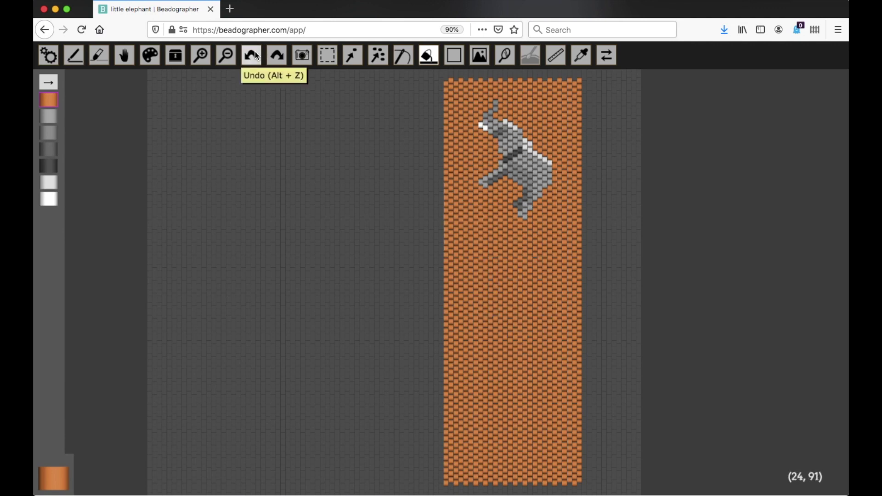
{"action": "left_click", "coordinate": [255, 55]}
{"action": "left_click", "coordinate": [327, 55]}
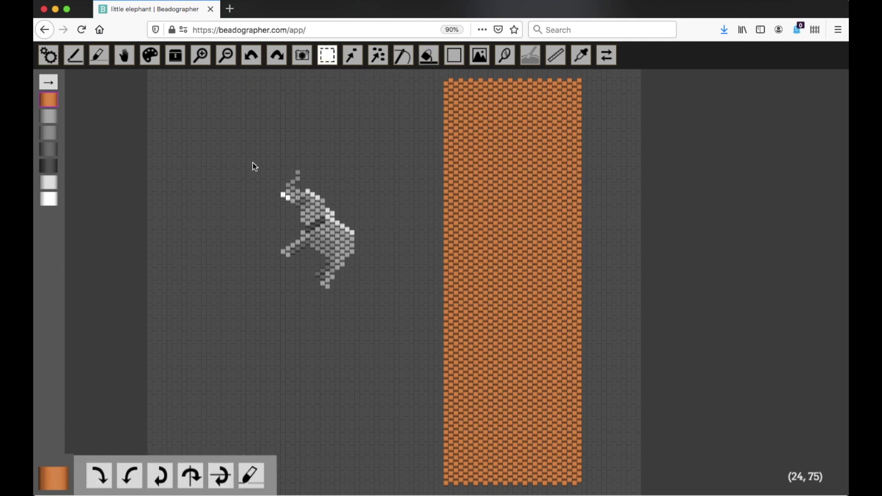
Move the elephant higher on the grey area and mirror the middle elephant to face the other way.
{"action": "left_click_drag", "start_coordinate": [252, 162], "coordinate": [415, 311]}
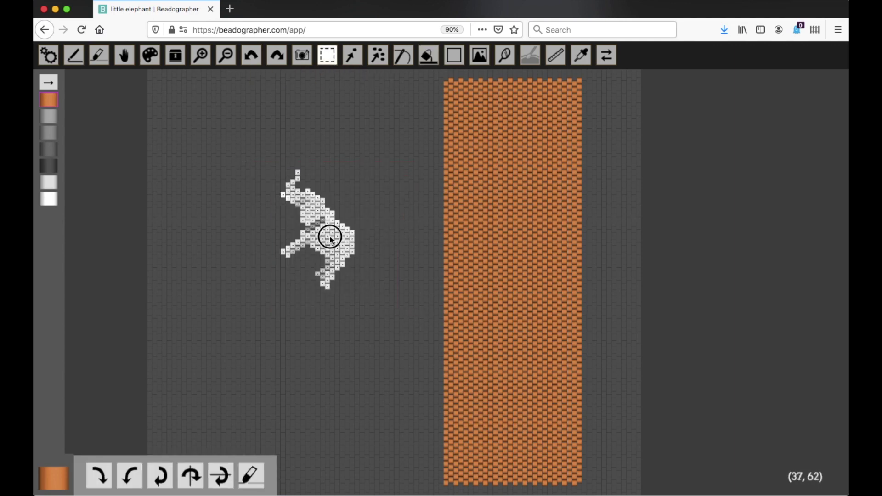
{"action": "left_click_drag", "start_coordinate": [331, 239], "coordinate": [320, 422]}
{"action": "left_click_drag", "start_coordinate": [258, 226], "coordinate": [367, 352]}
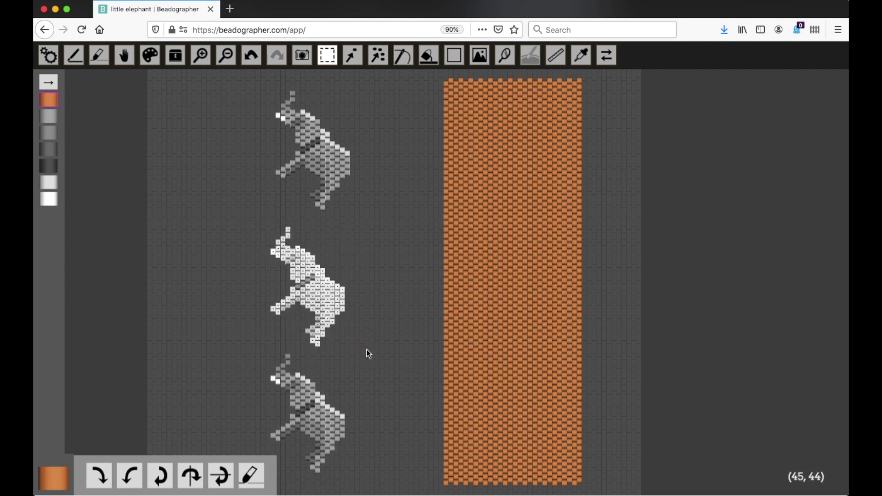
{"action": "left_click", "coordinate": [226, 478]}
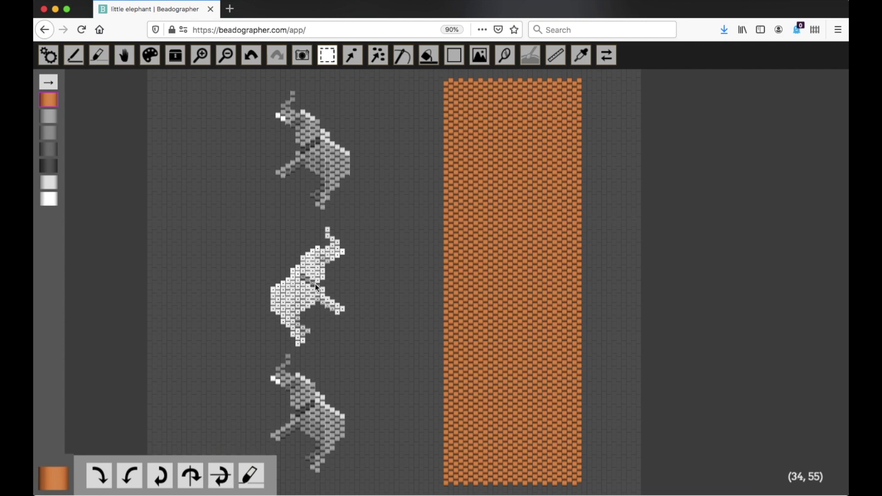
{"action": "left_click_drag", "start_coordinate": [315, 283], "coordinate": [314, 278]}
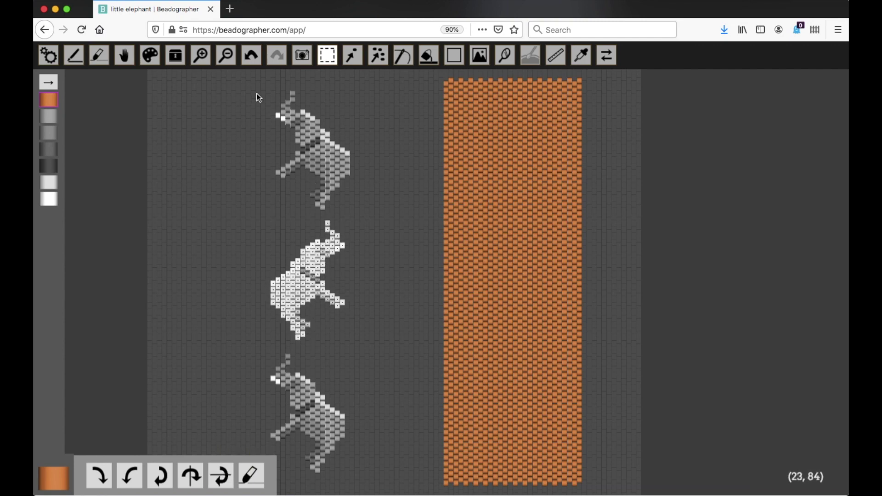
{"action": "left_click", "coordinate": [263, 127]}
Drag all three elephants onto the orange band, then undo that move.
{"action": "left_click_drag", "start_coordinate": [263, 128], "coordinate": [413, 489]}
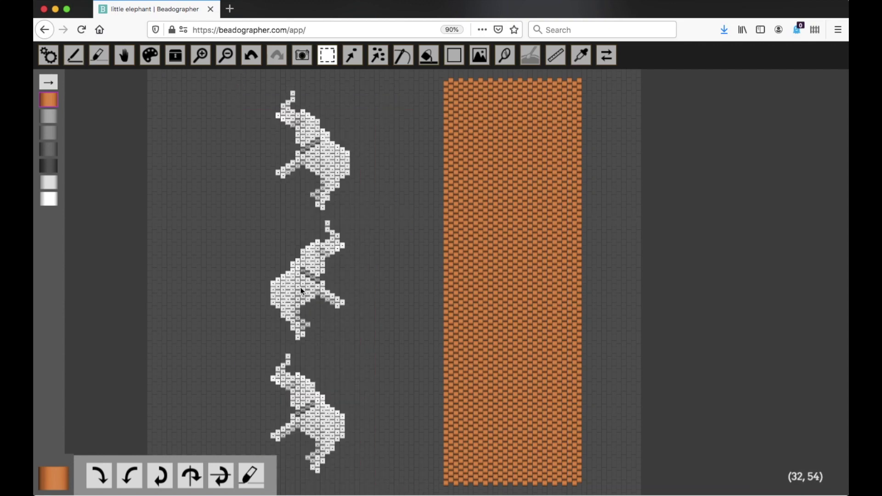
{"action": "left_click_drag", "start_coordinate": [300, 288], "coordinate": [505, 292]}
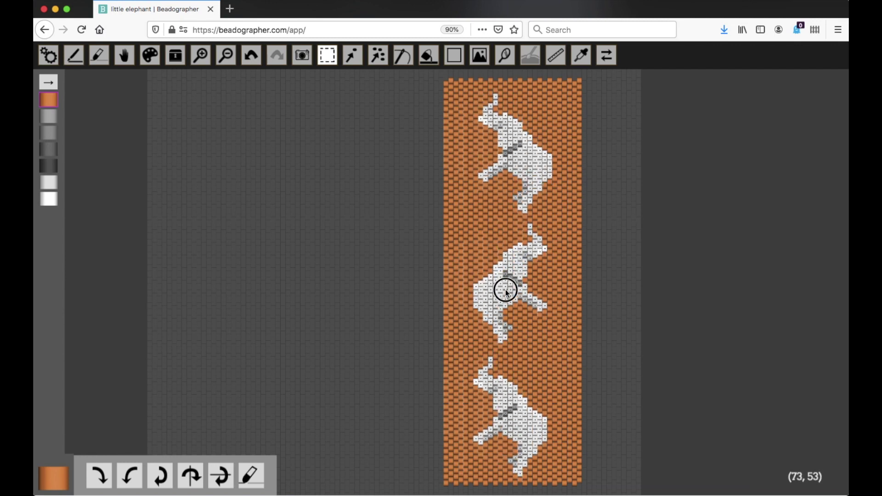
{"action": "left_click_drag", "start_coordinate": [512, 302], "coordinate": [511, 303]}
{"action": "left_click", "coordinate": [605, 311]}
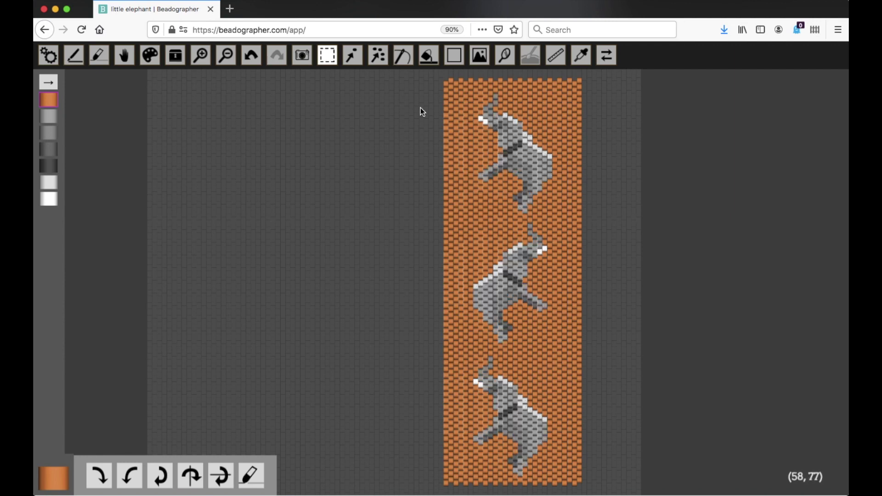
{"action": "key", "text": "ctrl+z"}
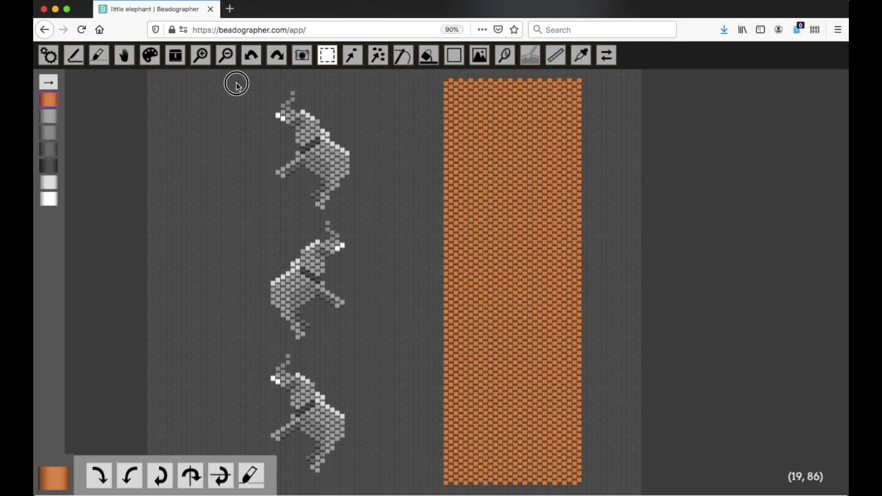
Move the top elephant onto the band, then drop a vertically flipped copy of its block below it.
{"action": "left_click_drag", "start_coordinate": [236, 83], "coordinate": [386, 217]}
{"action": "left_click_drag", "start_coordinate": [304, 139], "coordinate": [505, 147]}
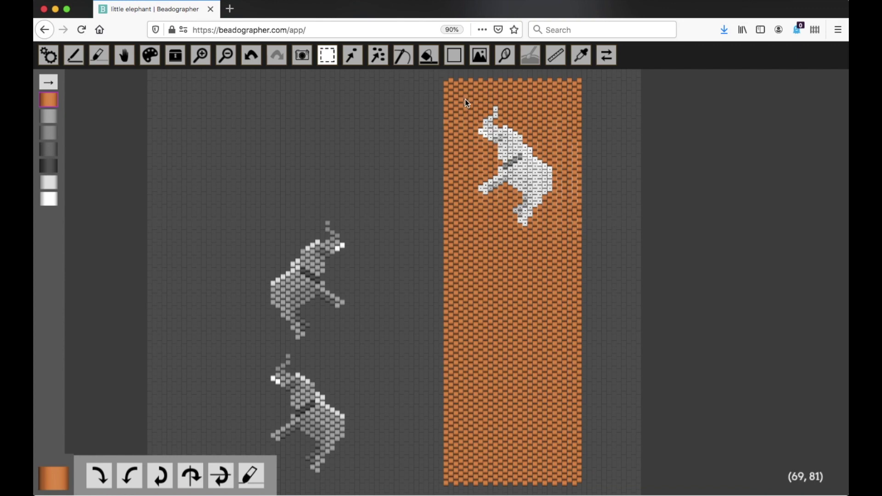
{"action": "left_click_drag", "start_coordinate": [459, 93], "coordinate": [570, 232]}
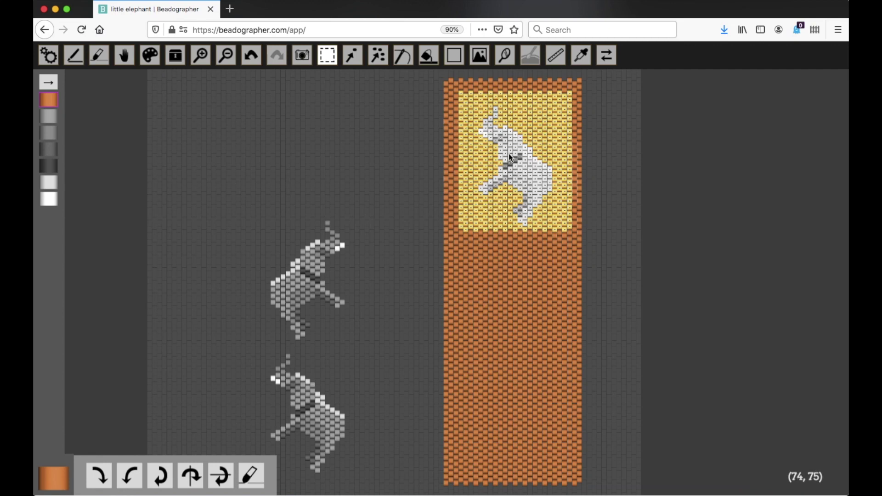
{"action": "left_click_drag", "start_coordinate": [509, 153], "coordinate": [511, 307]}
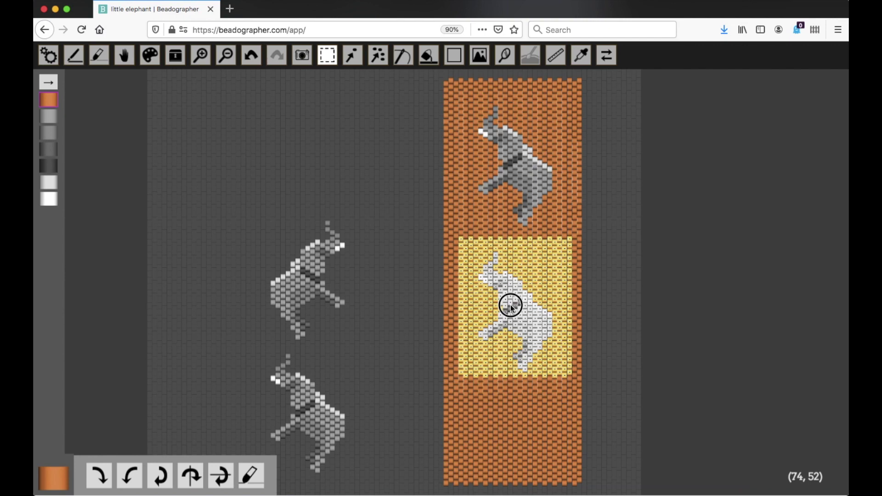
{"action": "left_click", "coordinate": [221, 477]}
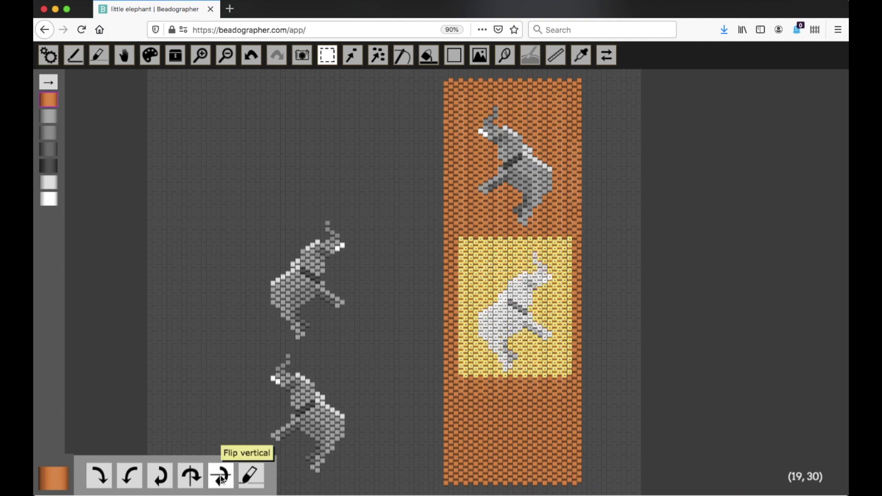
{"action": "left_click", "coordinate": [608, 293]}
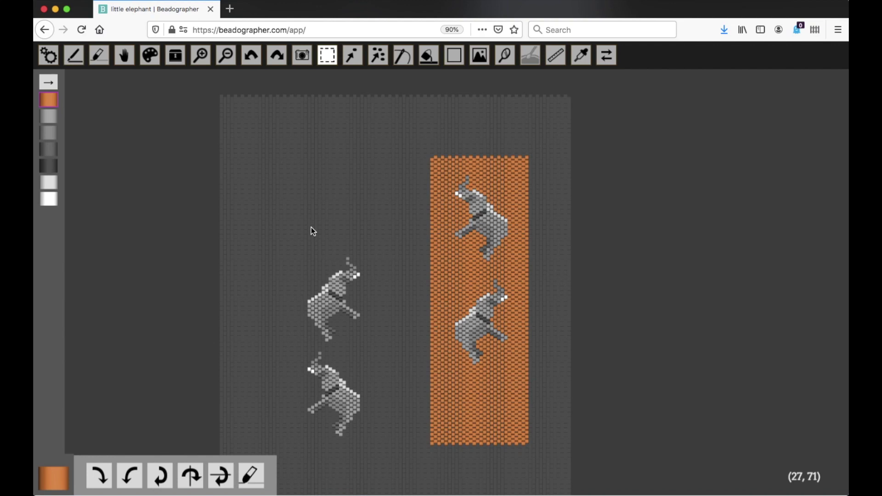
Select the entire orange band and rotate it left twice.
{"action": "left_click_drag", "start_coordinate": [414, 141], "coordinate": [478, 340]}
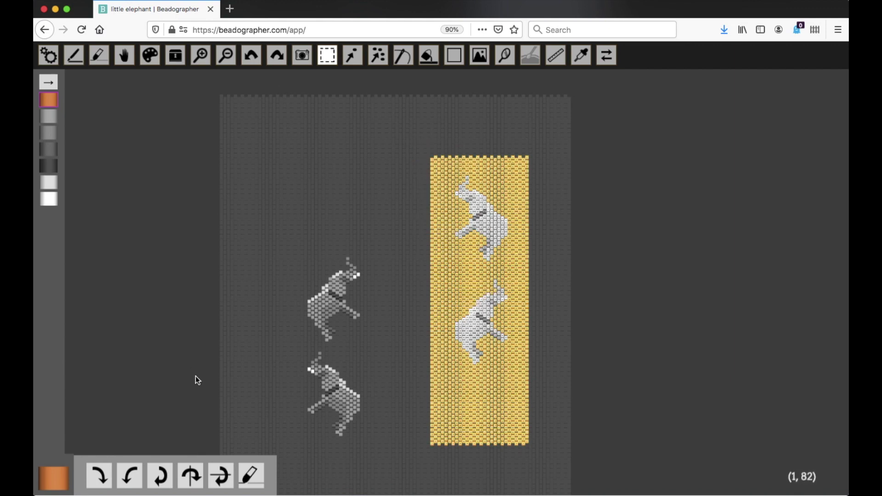
{"action": "left_click", "coordinate": [130, 478]}
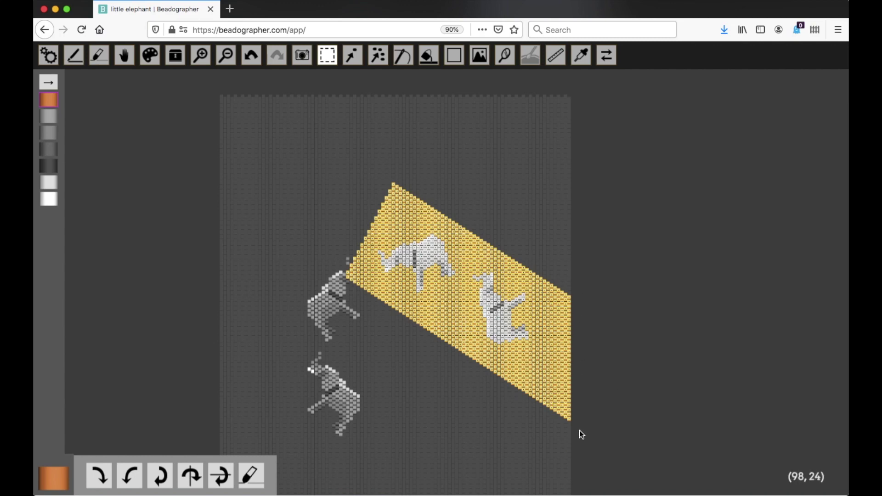
{"action": "left_click", "coordinate": [128, 480]}
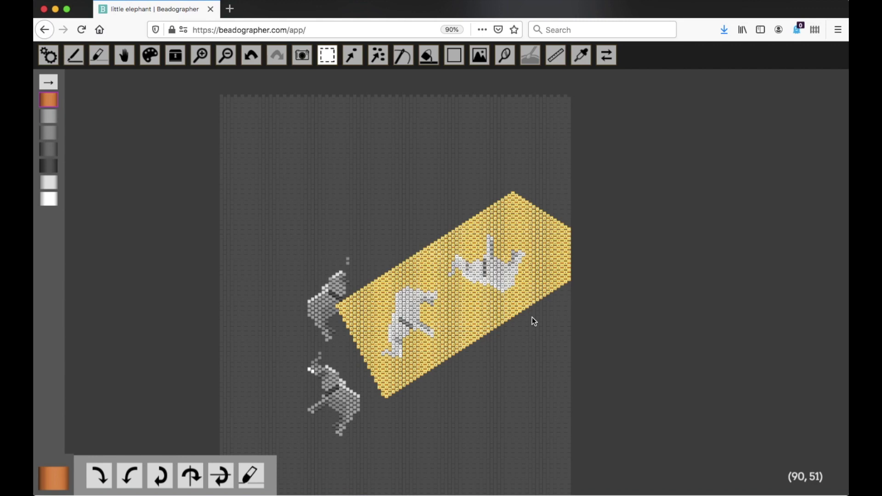
Undo both rotations, then move the upper loose elephant near the top of the grey area.
{"action": "left_click", "coordinate": [254, 58]}
{"action": "left_click", "coordinate": [254, 58]}
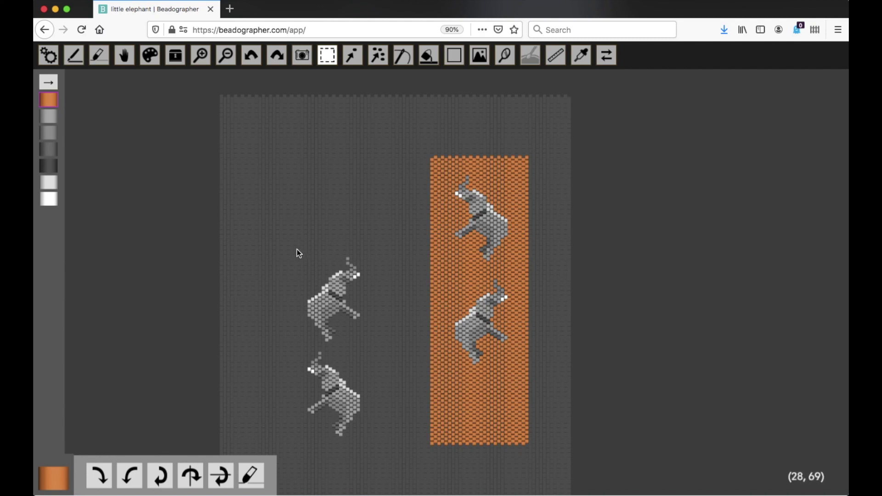
{"action": "left_click_drag", "start_coordinate": [284, 258], "coordinate": [386, 349]}
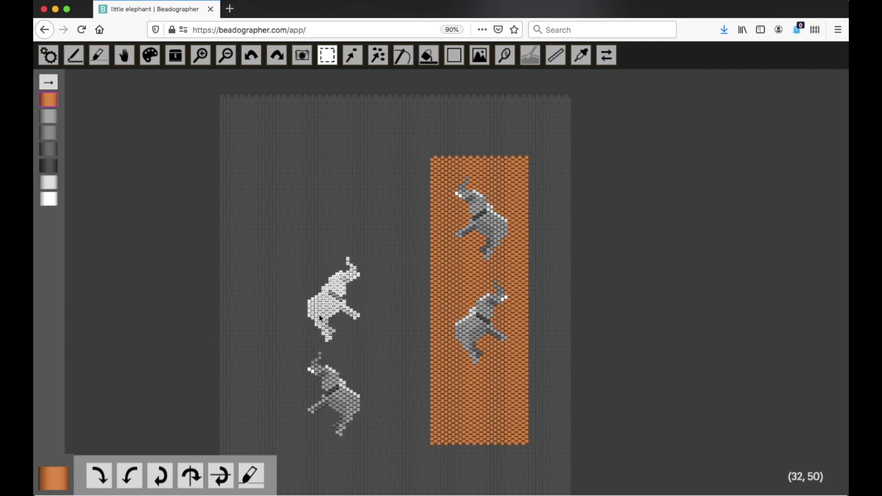
{"action": "left_click_drag", "start_coordinate": [329, 308], "coordinate": [315, 170]}
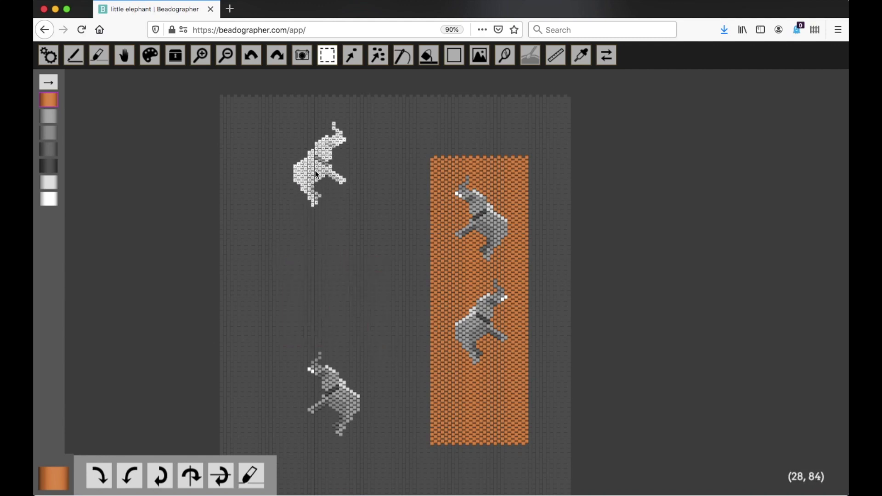